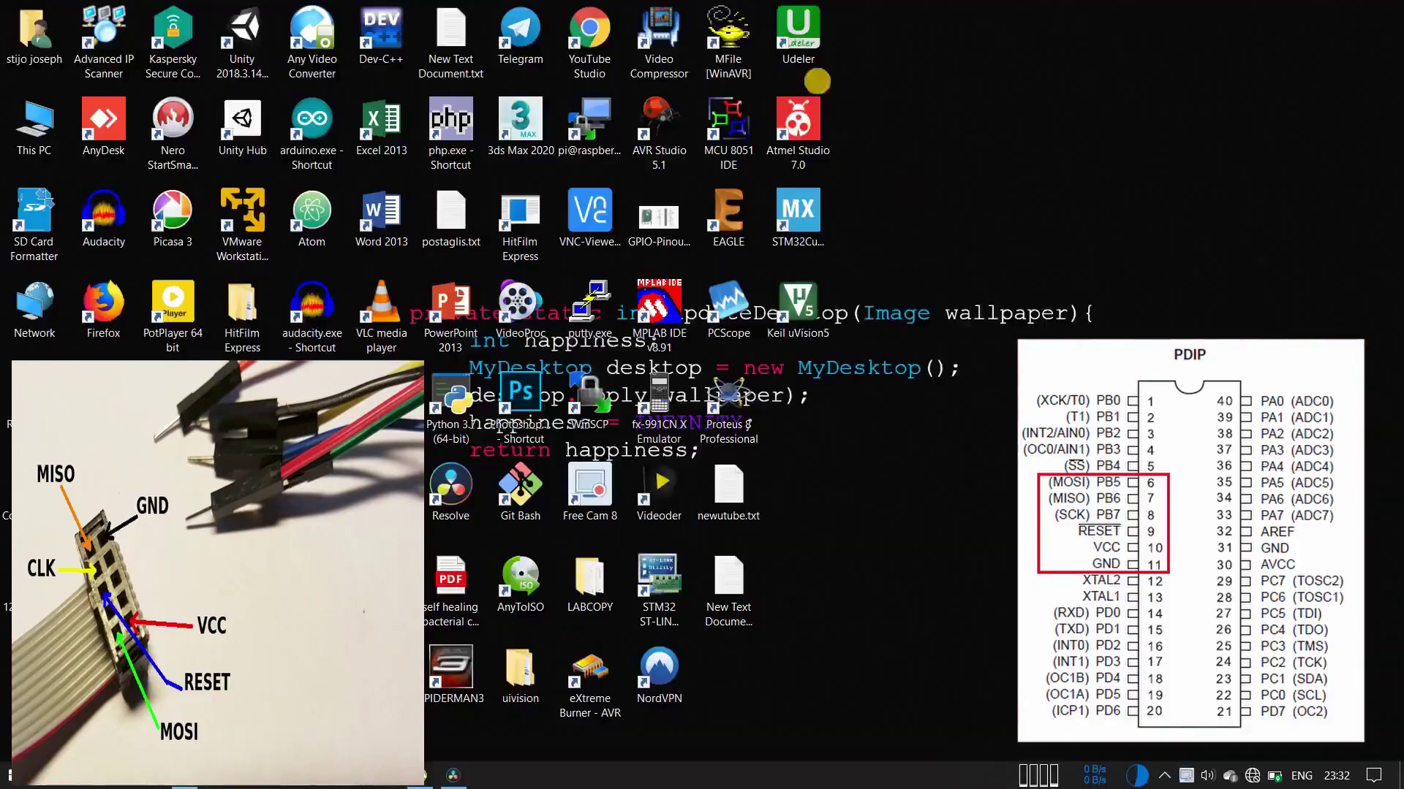
Launch Atmel Studio 7.0 and browse for a project into the irsensor folder.
{"action": "double_click", "coordinate": [807, 131]}
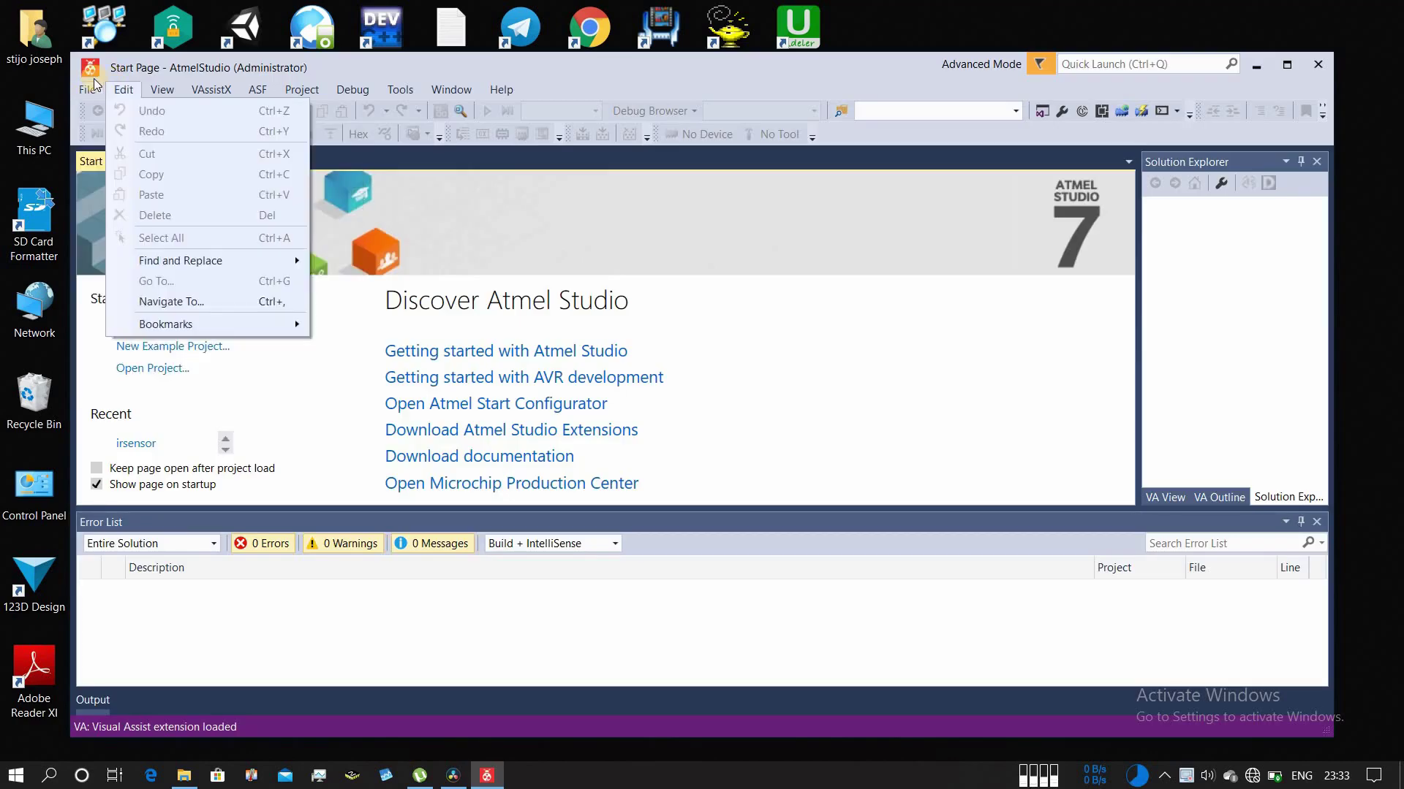
{"action": "left_click", "coordinate": [88, 88]}
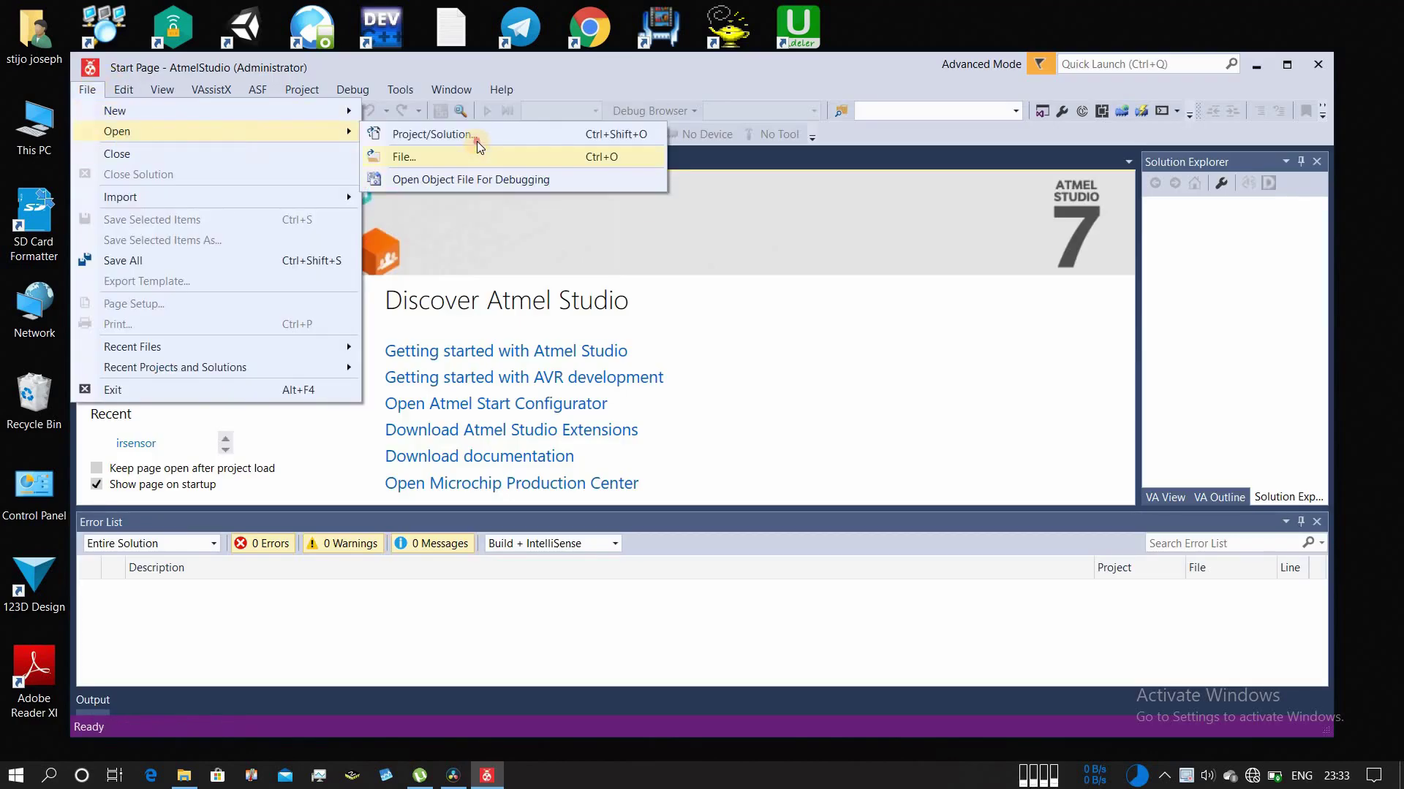
{"action": "left_click", "coordinate": [478, 142]}
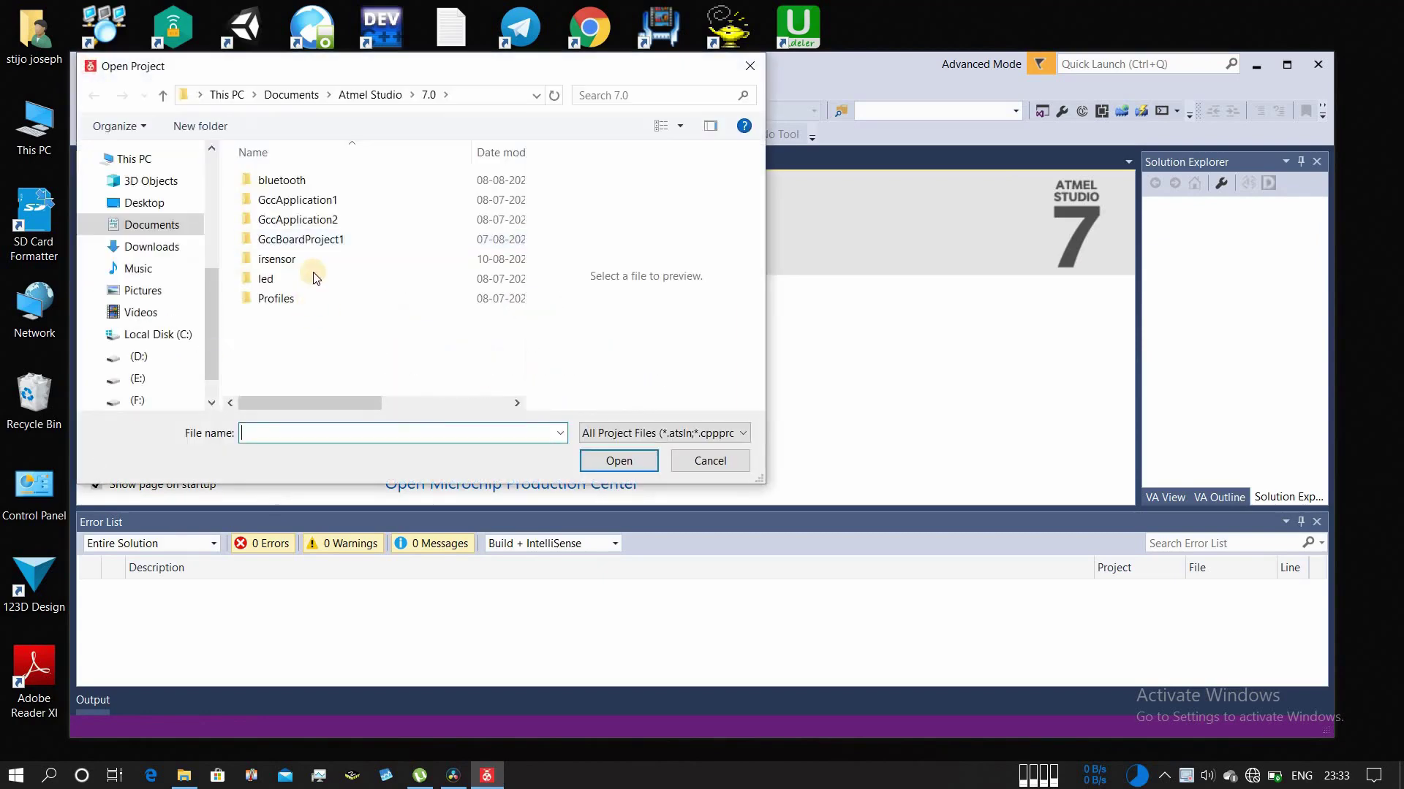
{"action": "double_click", "coordinate": [312, 253]}
{"action": "left_click", "coordinate": [288, 199]}
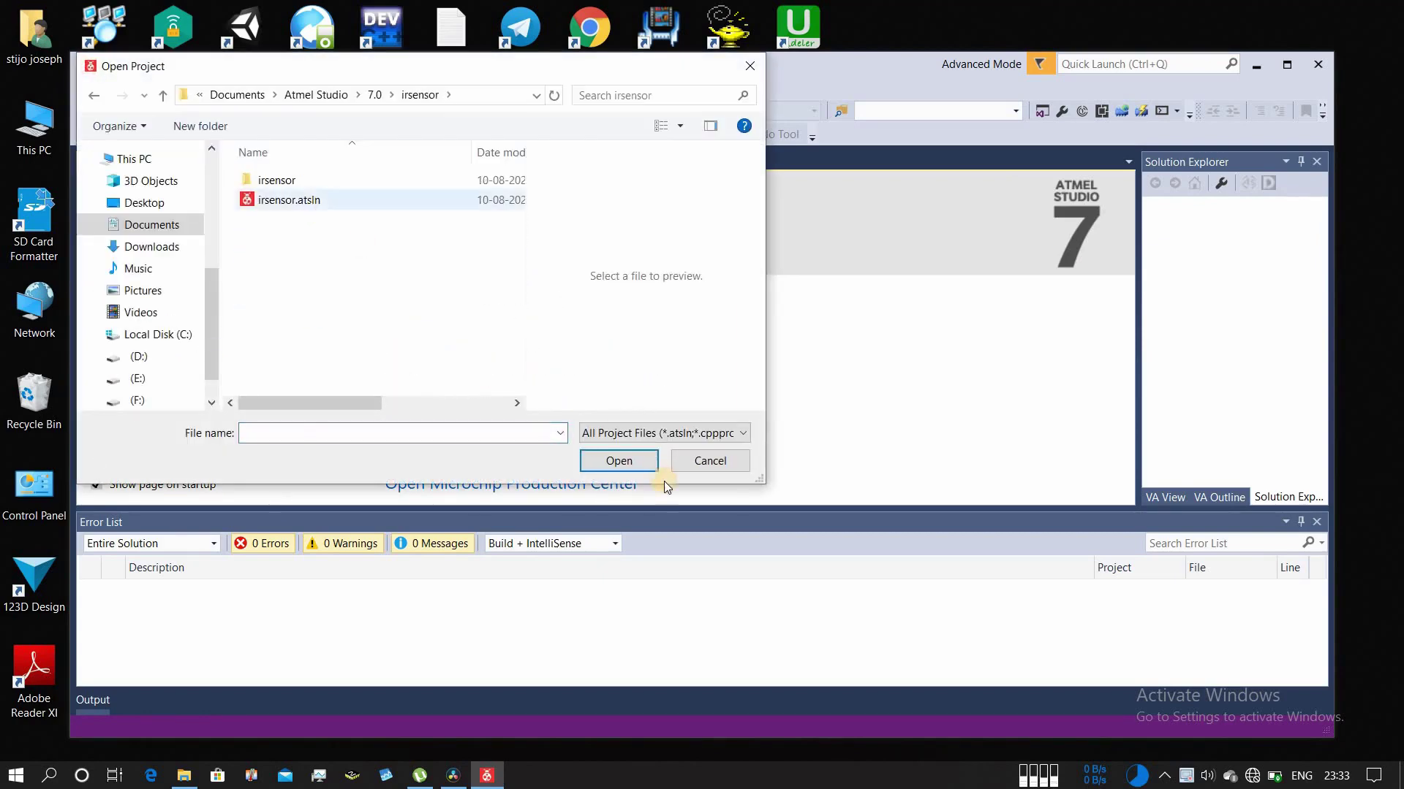
Open irsensor.atsln and maximize the Atmel Studio window to review main.c.
{"action": "left_click", "coordinate": [619, 461]}
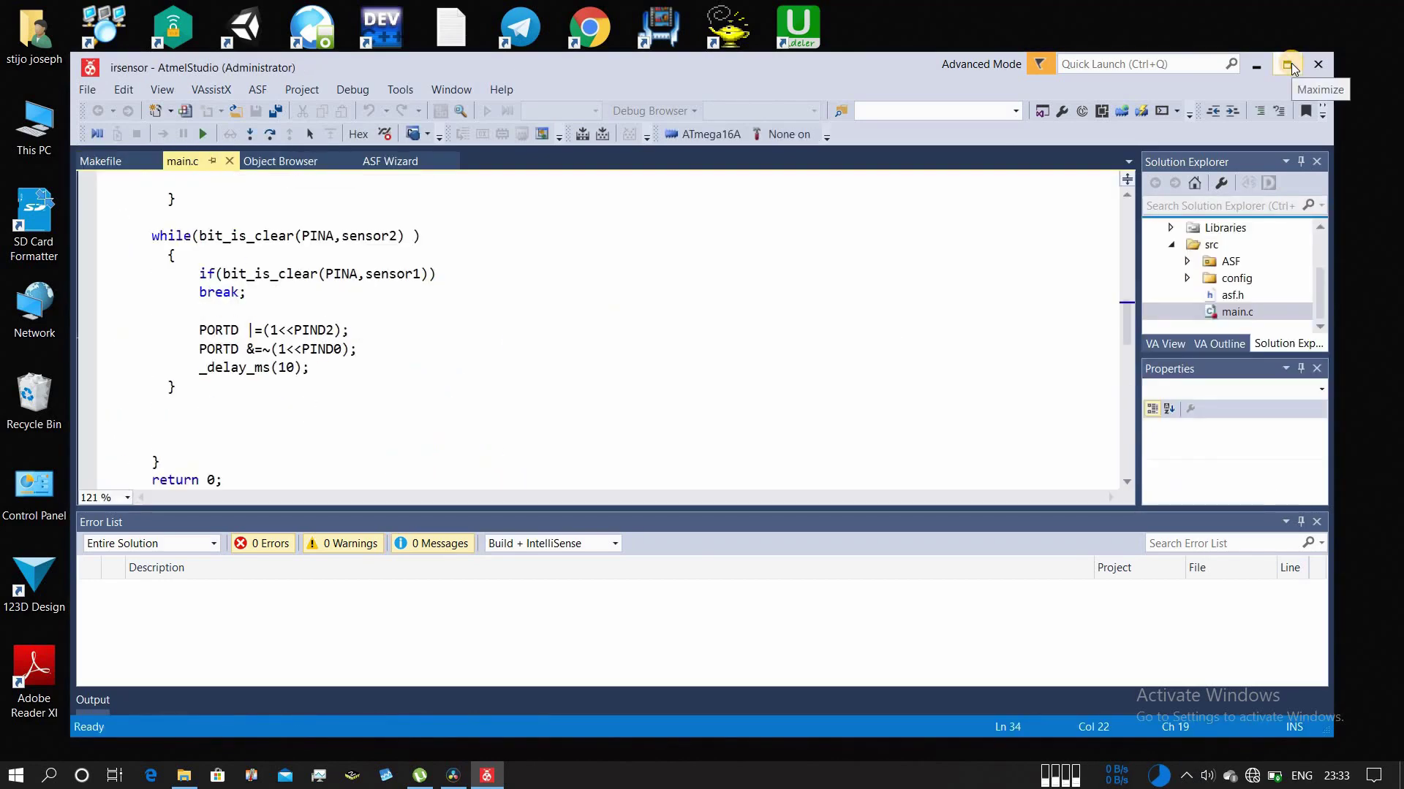
{"action": "left_click", "coordinate": [1294, 64]}
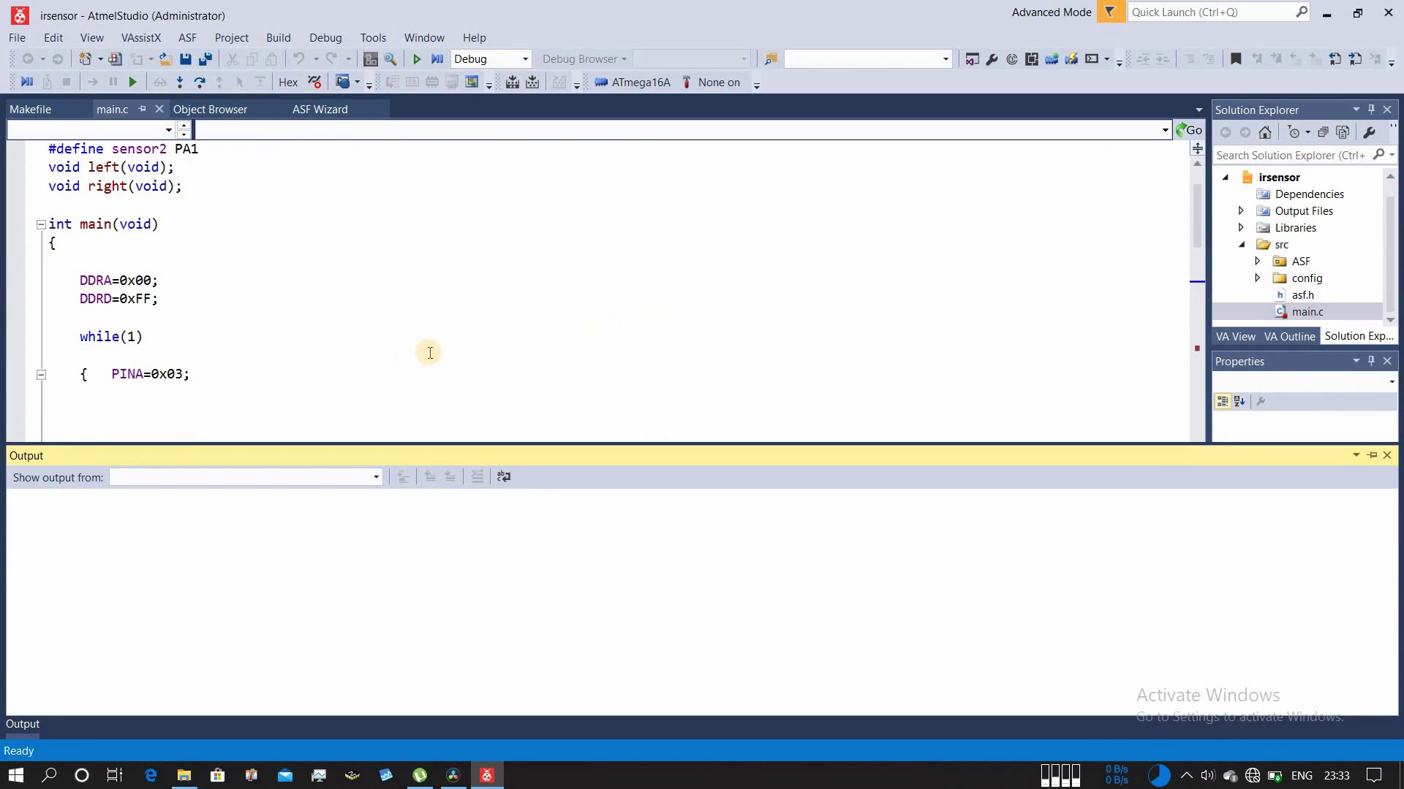
{"action": "scroll", "coordinate": [429, 353], "scroll_direction": "down", "scroll_amount": 3}
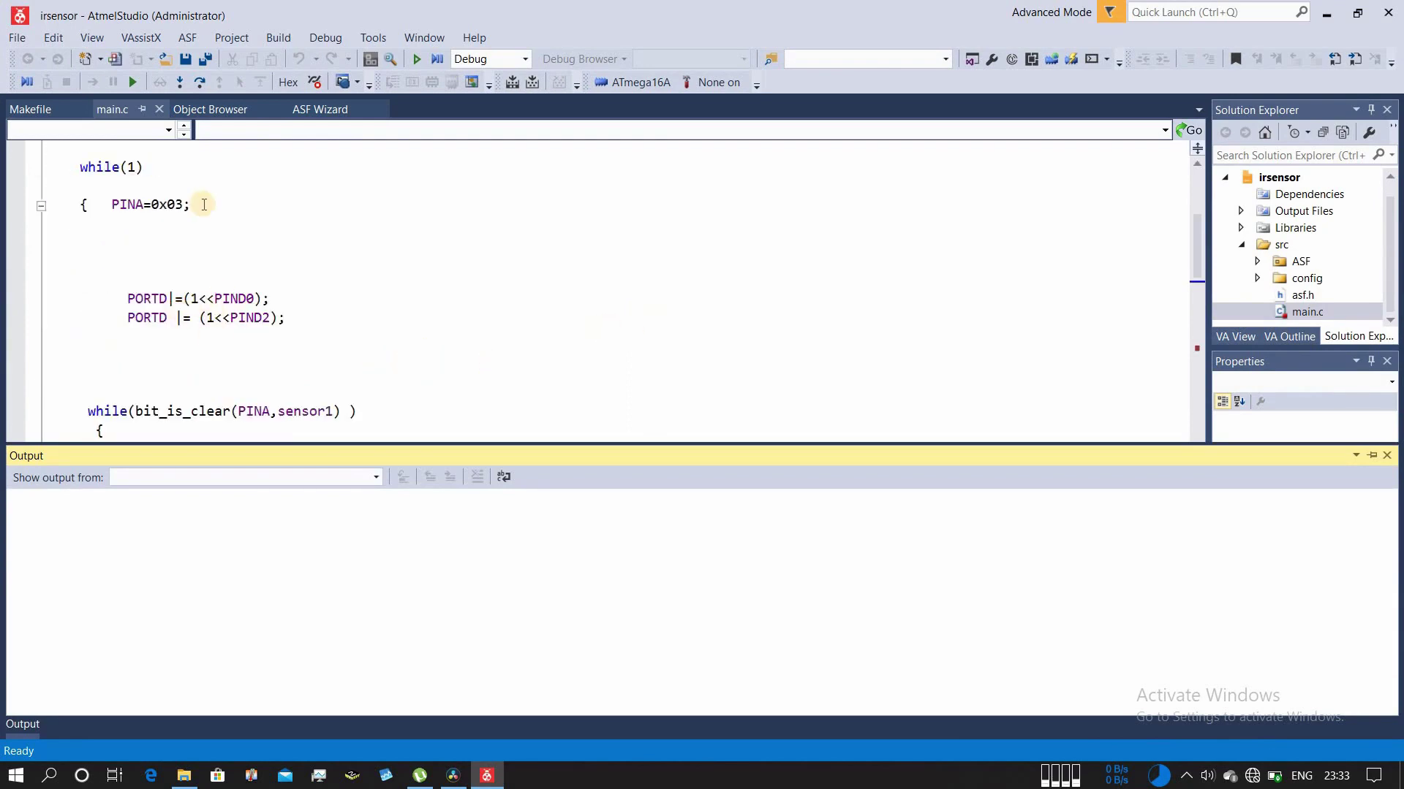
{"action": "scroll", "coordinate": [204, 217], "scroll_direction": "up", "scroll_amount": 5}
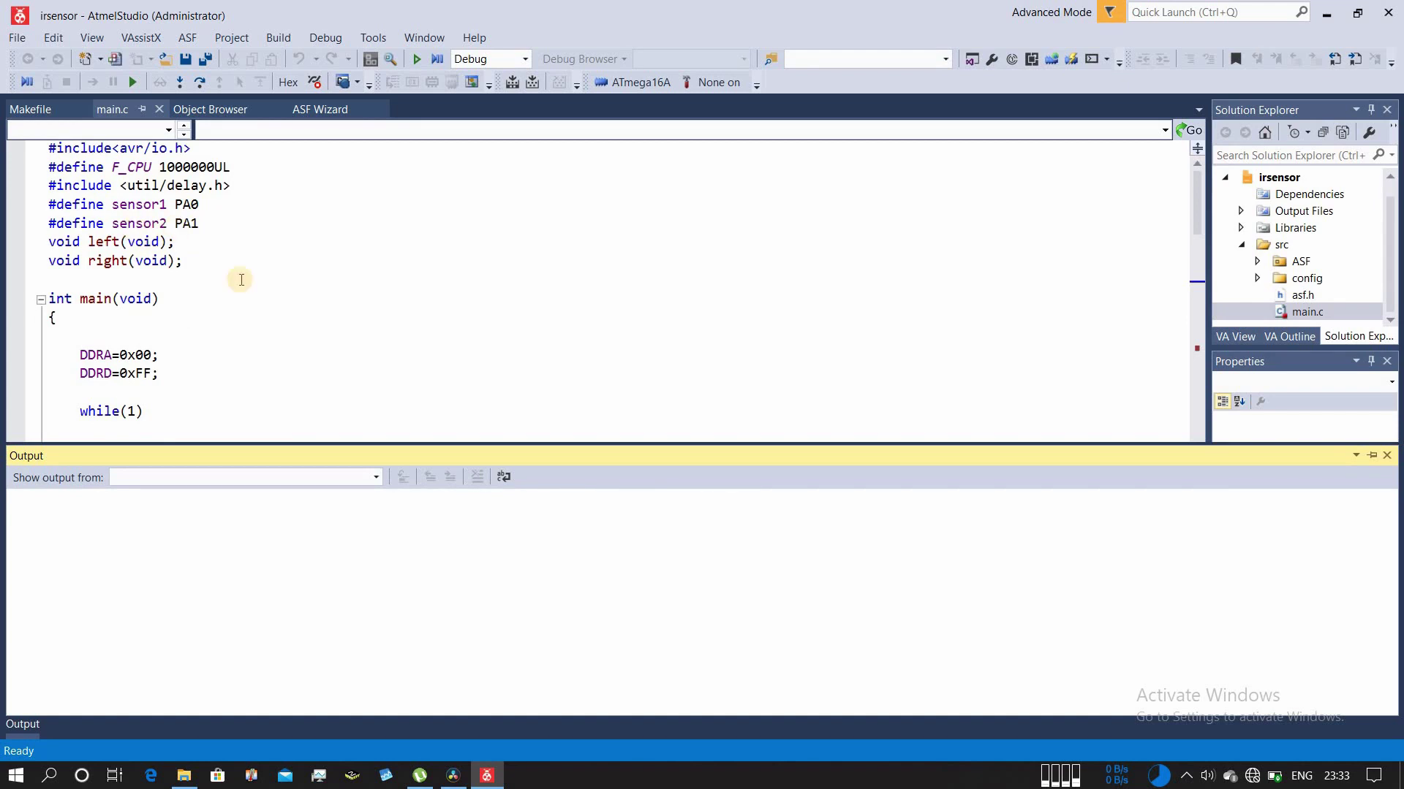
{"action": "scroll", "coordinate": [241, 279], "scroll_direction": "down", "scroll_amount": 3}
{"action": "scroll", "coordinate": [241, 280], "scroll_direction": "down", "scroll_amount": 4}
{"action": "scroll", "coordinate": [346, 276], "scroll_direction": "down", "scroll_amount": 3}
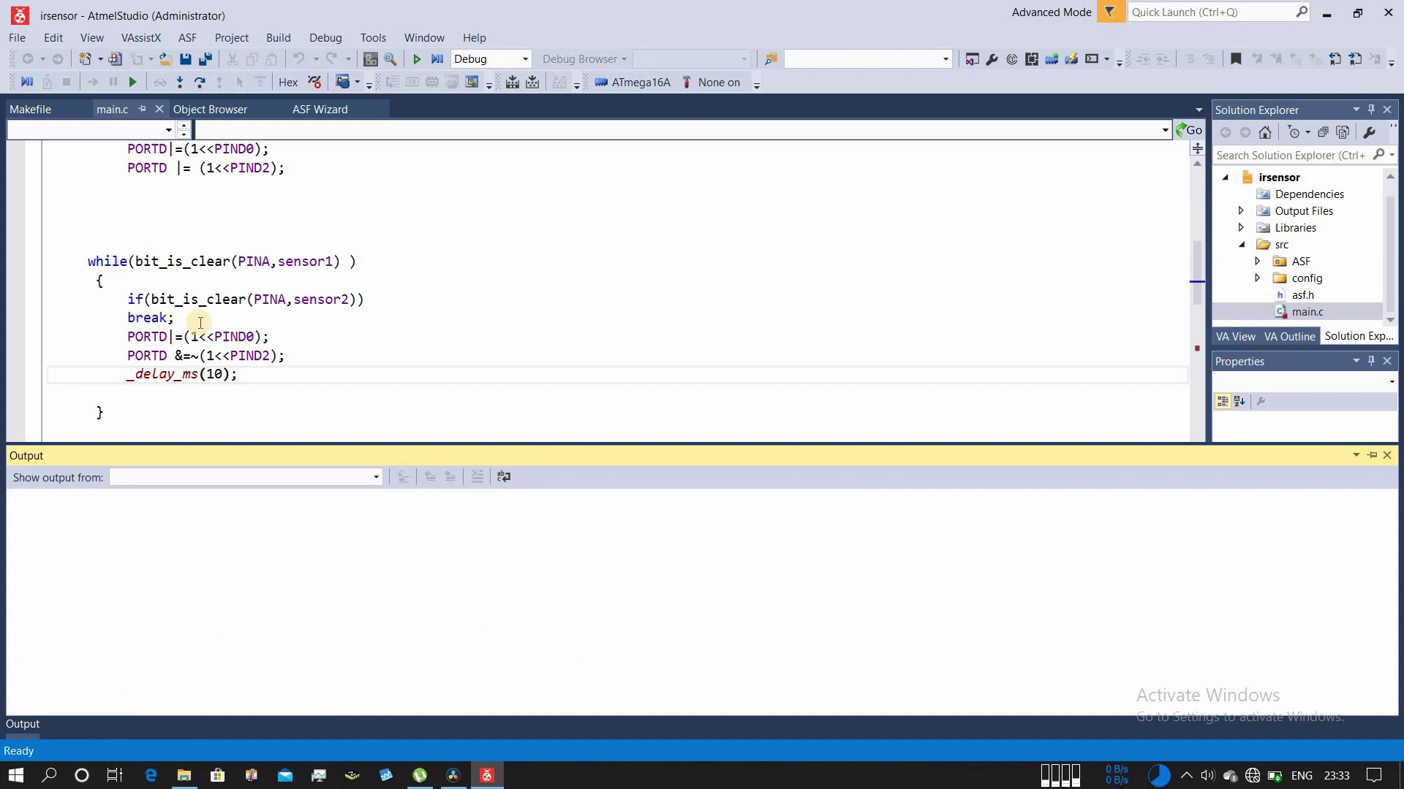
{"action": "scroll", "coordinate": [199, 320], "scroll_direction": "down", "scroll_amount": 2}
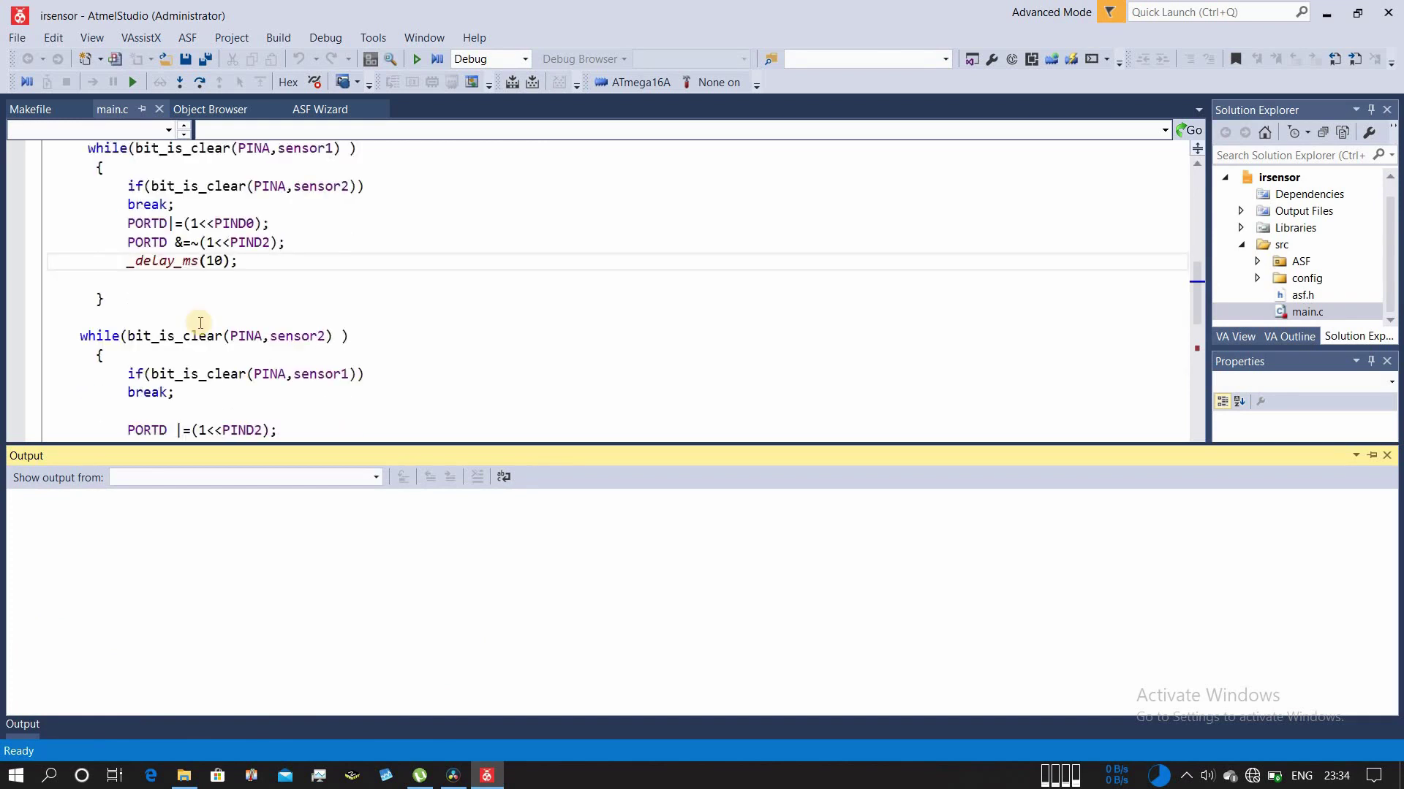
{"action": "scroll", "coordinate": [200, 321], "scroll_direction": "down", "scroll_amount": 1}
{"action": "scroll", "coordinate": [200, 320], "scroll_direction": "down", "scroll_amount": 1}
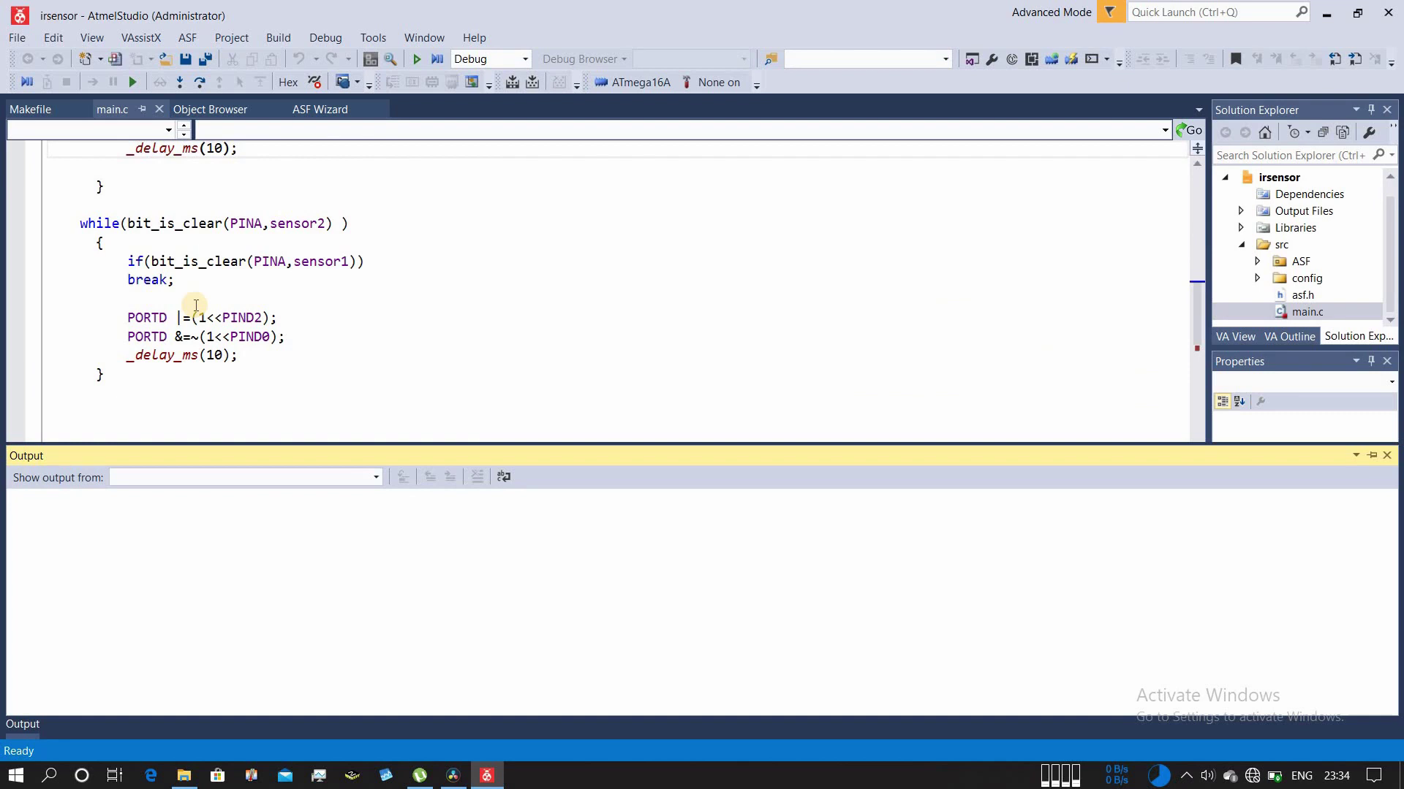
{"action": "scroll", "coordinate": [195, 305], "scroll_direction": "down", "scroll_amount": 1}
{"action": "scroll", "coordinate": [275, 373], "scroll_direction": "down", "scroll_amount": 1}
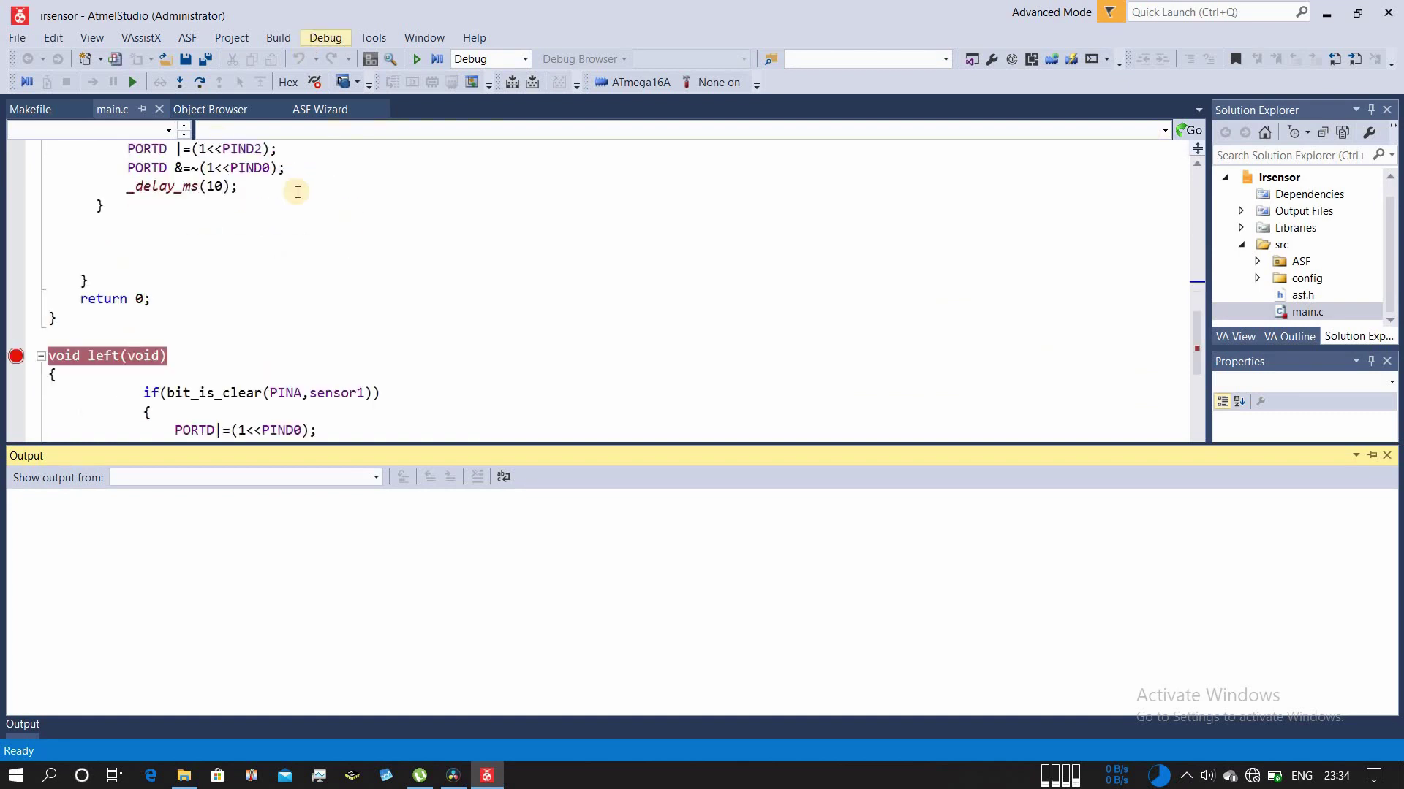
{"action": "scroll", "coordinate": [297, 193], "scroll_direction": "down", "scroll_amount": 3}
Build the irsensor solution and minimize Atmel Studio to the desktop.
{"action": "left_click", "coordinate": [277, 38]}
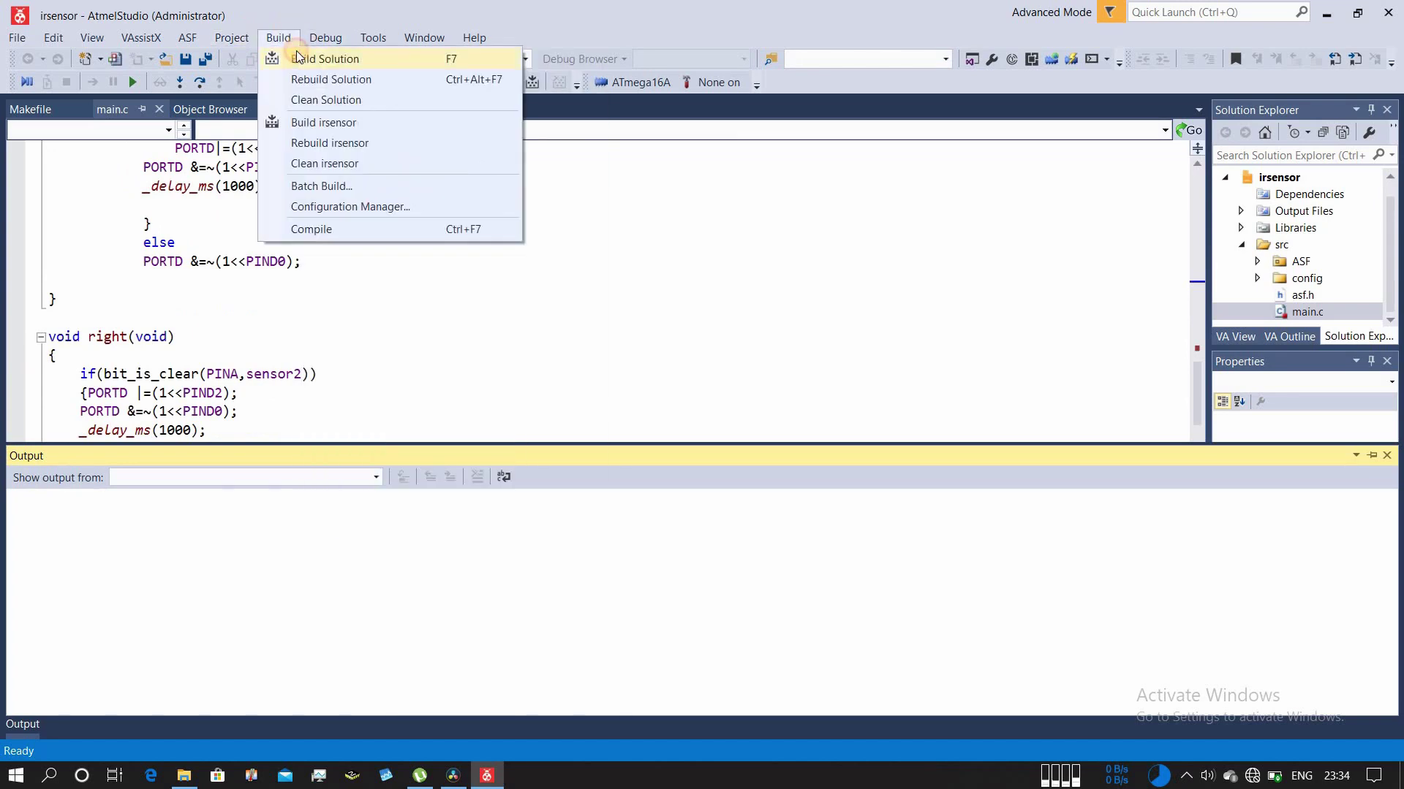
{"action": "left_click", "coordinate": [325, 58]}
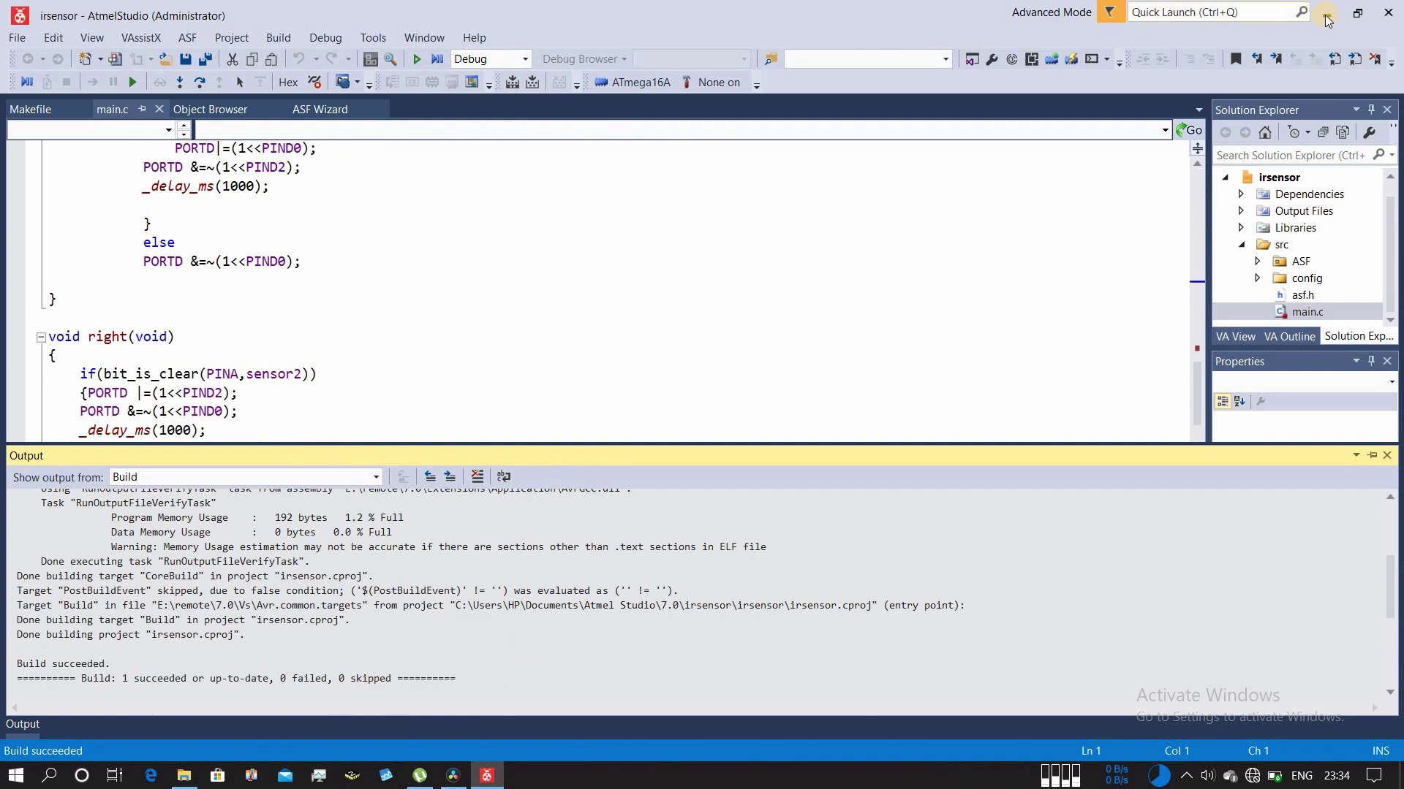
{"action": "key", "text": "super+d"}
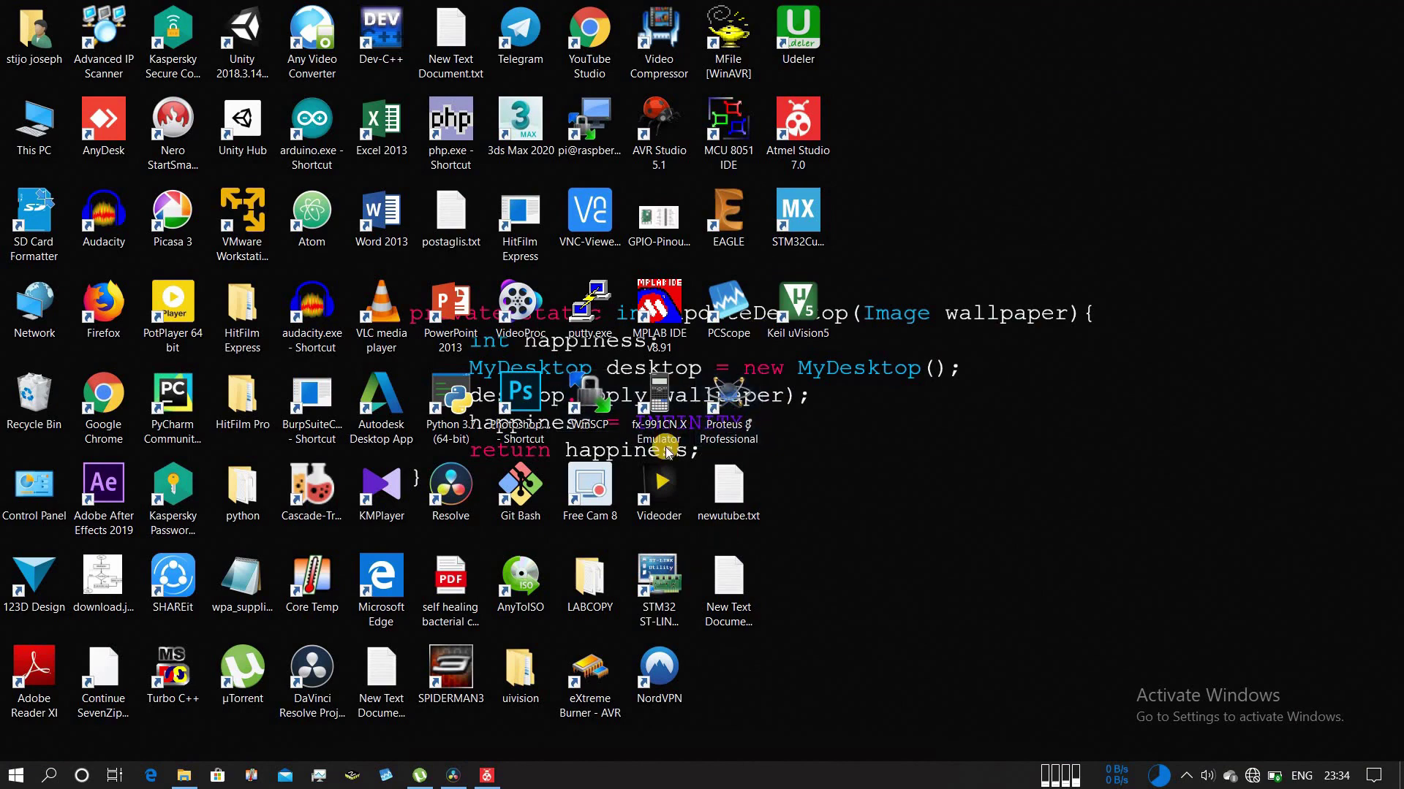
Launch eXtreme Burner - AVR and browse up into the irsensor project folder.
{"action": "double_click", "coordinate": [590, 400]}
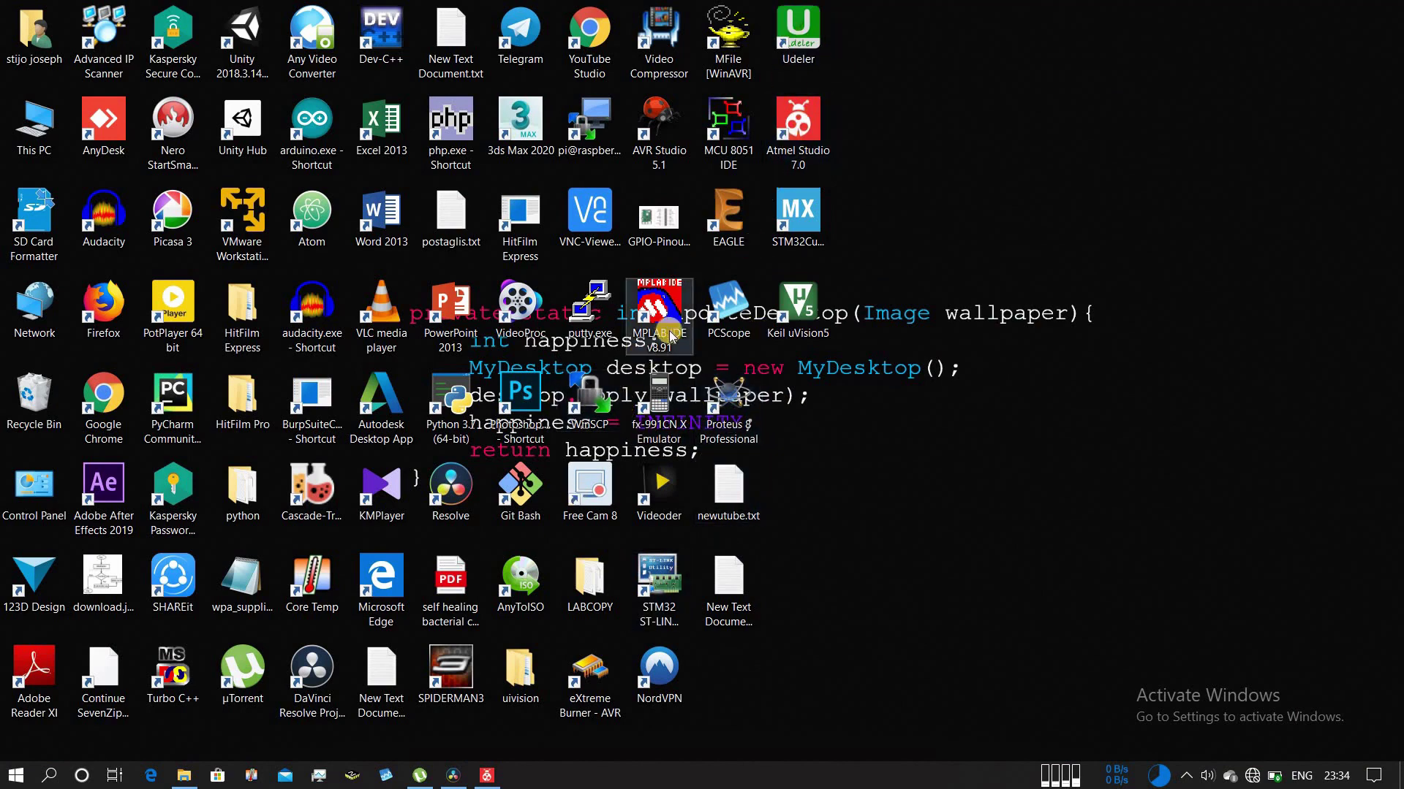
{"action": "left_click", "coordinate": [591, 314]}
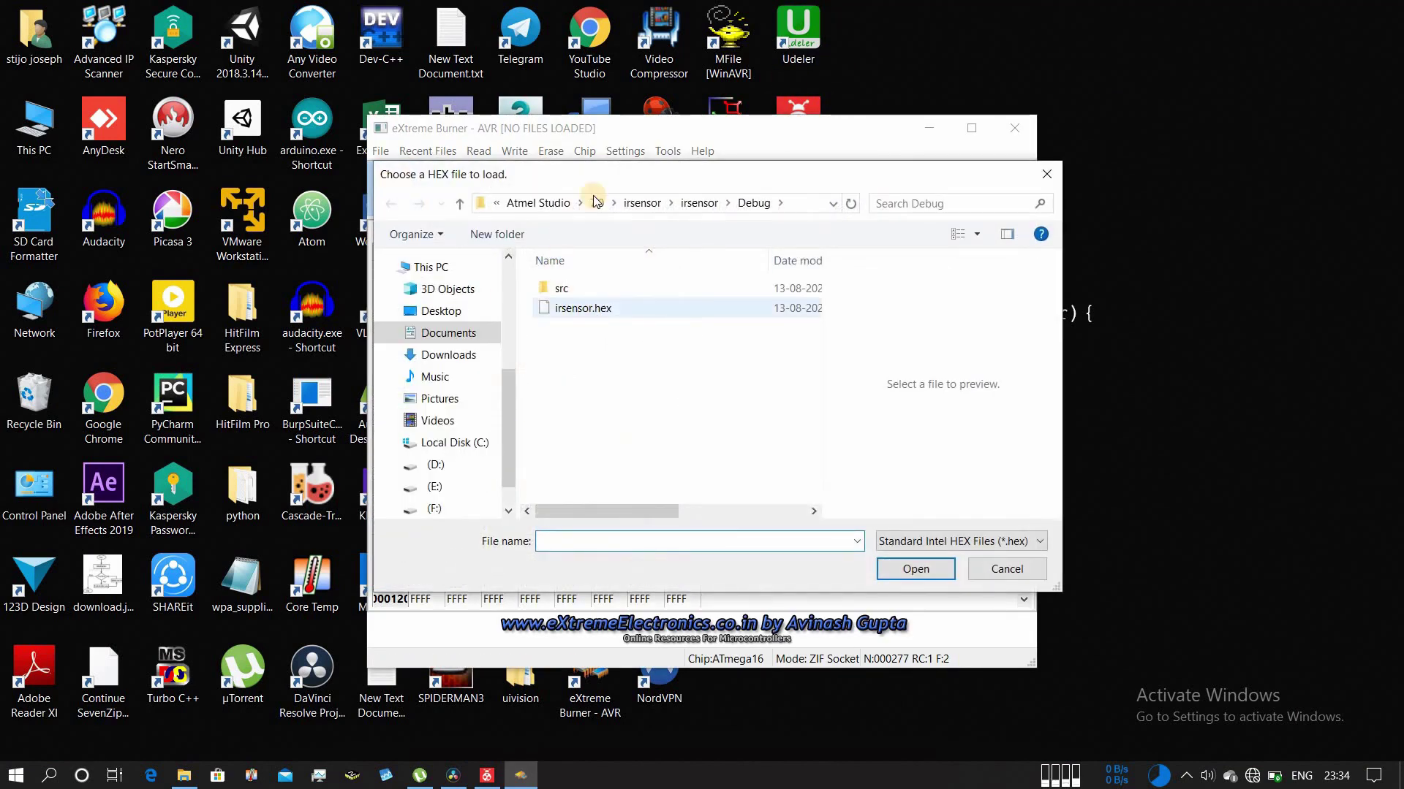
{"action": "left_click", "coordinate": [691, 203]}
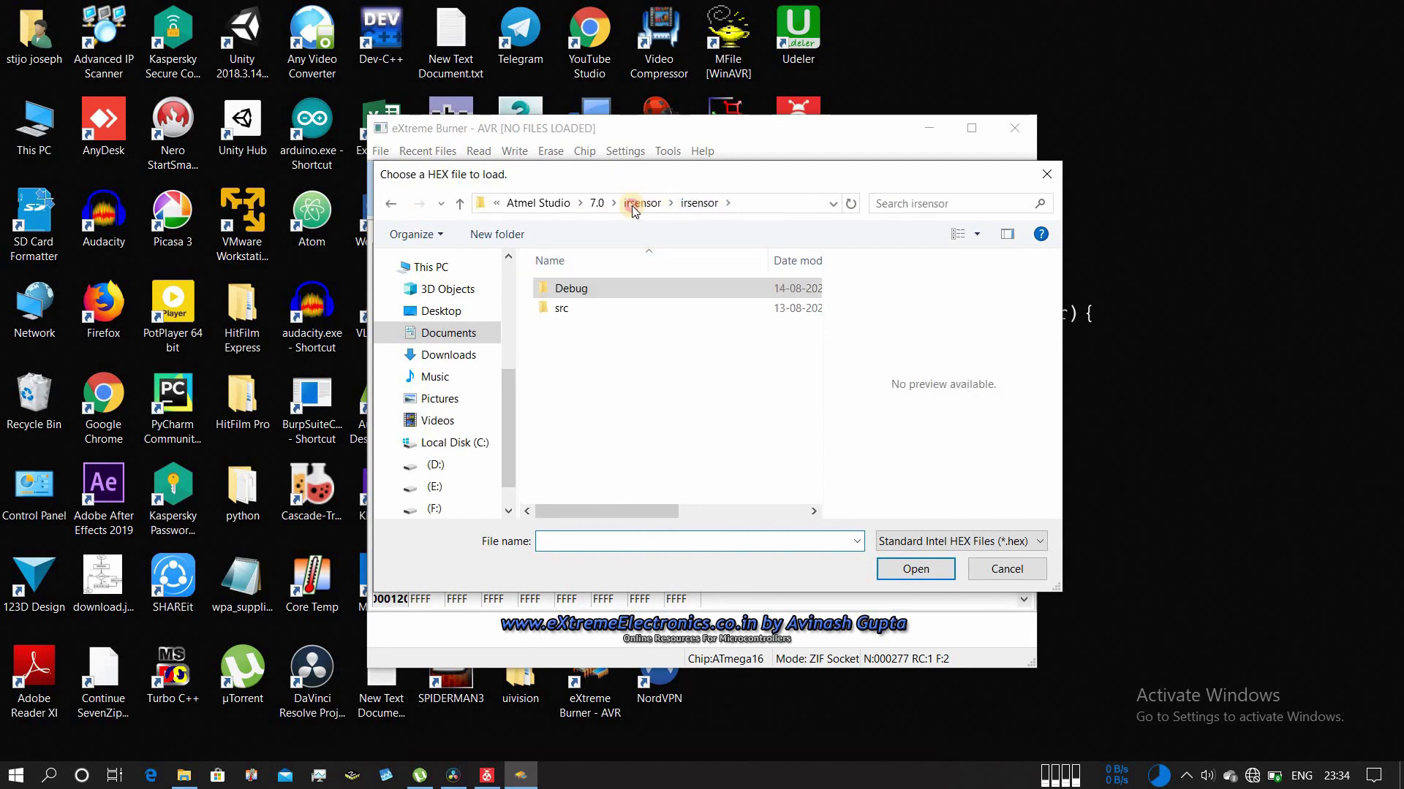
{"action": "left_click", "coordinate": [641, 204]}
{"action": "double_click", "coordinate": [561, 287]}
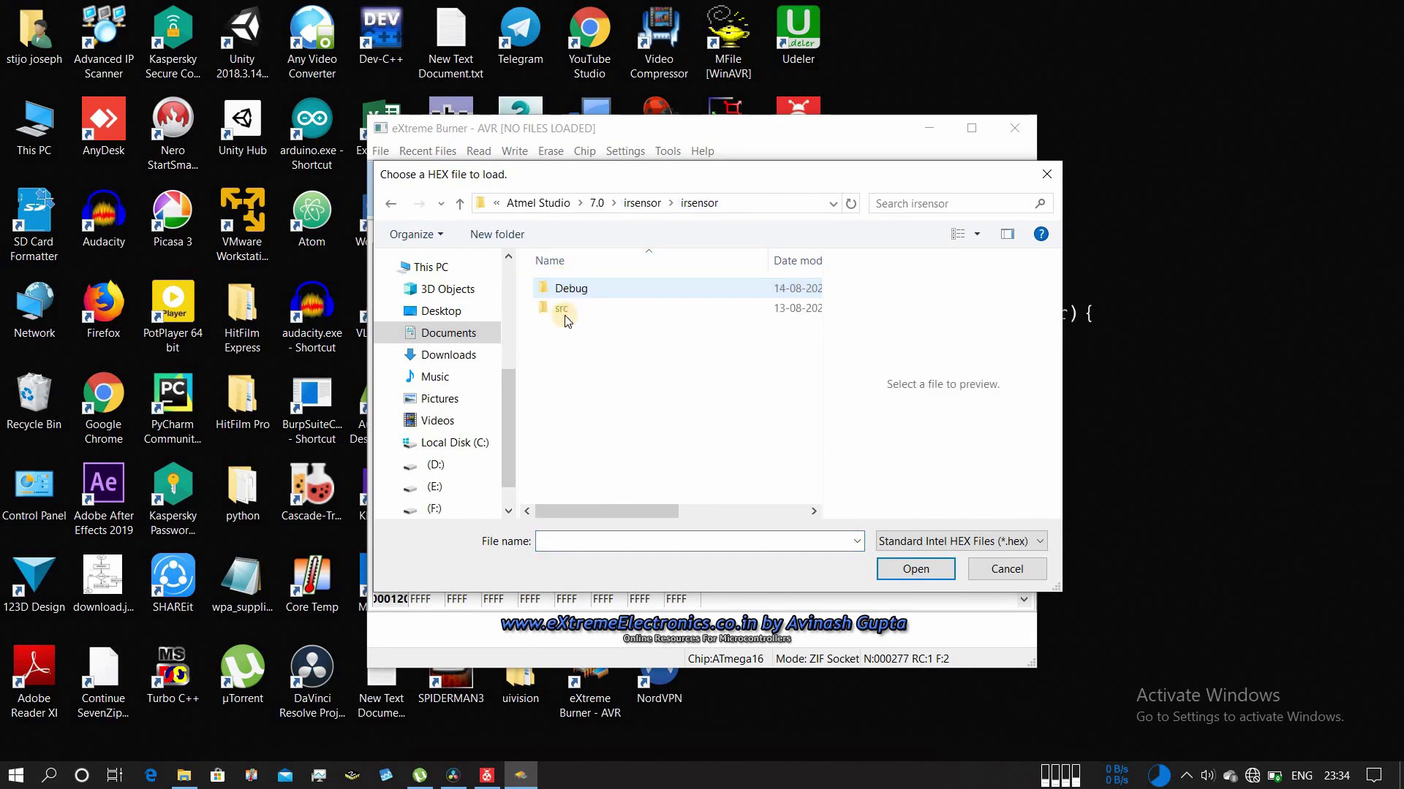
Load irsensor.hex from the Debug folder and write it all to the ATmega16.
{"action": "double_click", "coordinate": [580, 287]}
{"action": "left_click", "coordinate": [582, 308]}
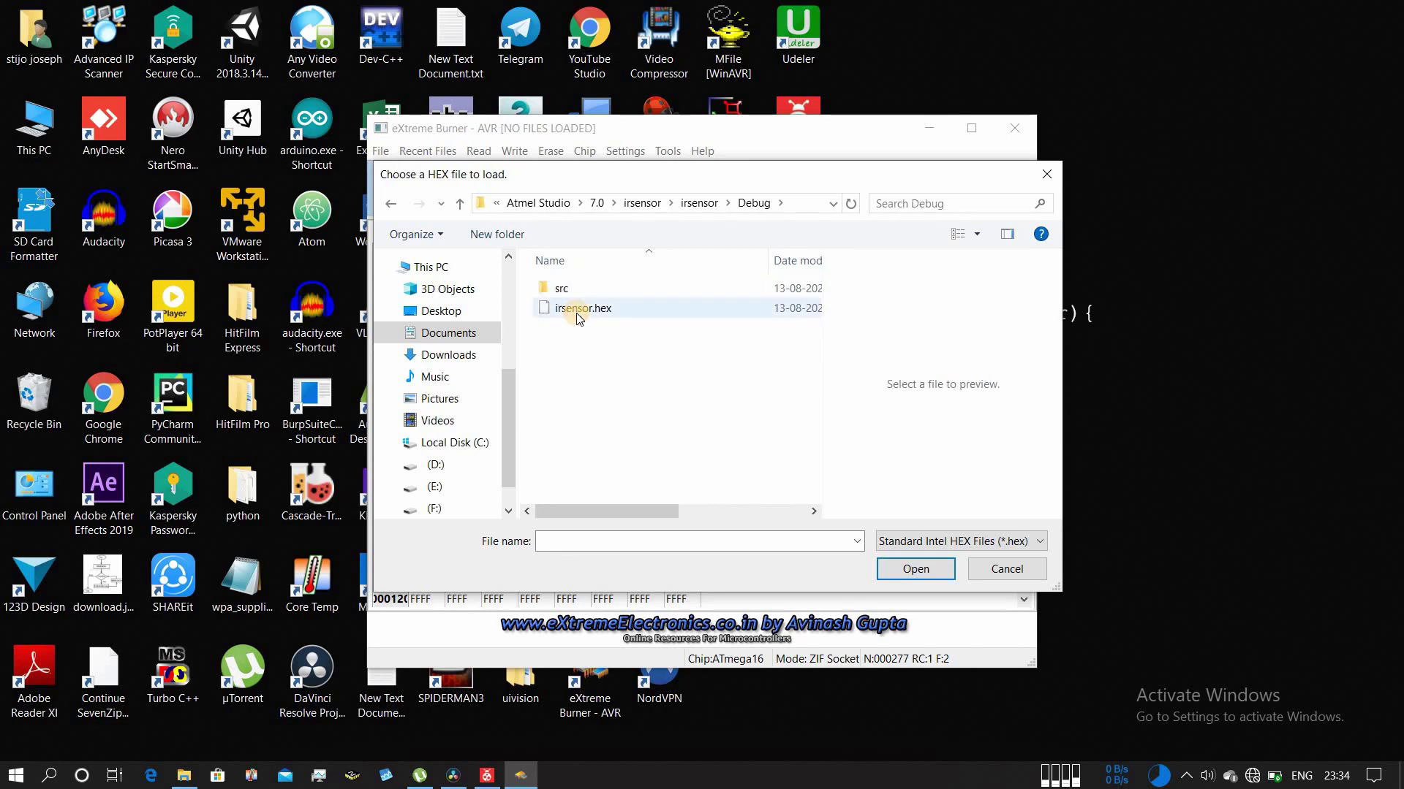
{"action": "left_click", "coordinate": [916, 569]}
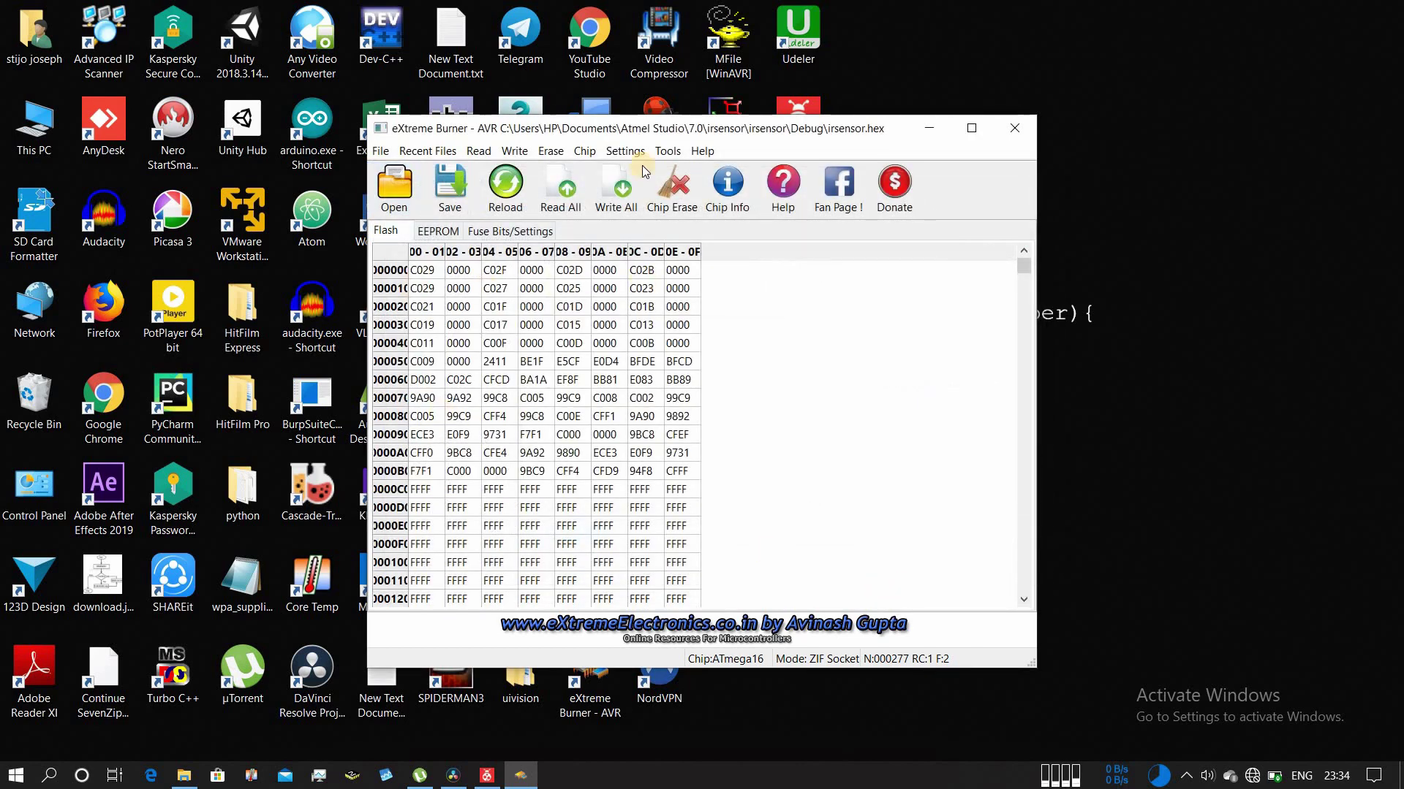
{"action": "left_click", "coordinate": [615, 188]}
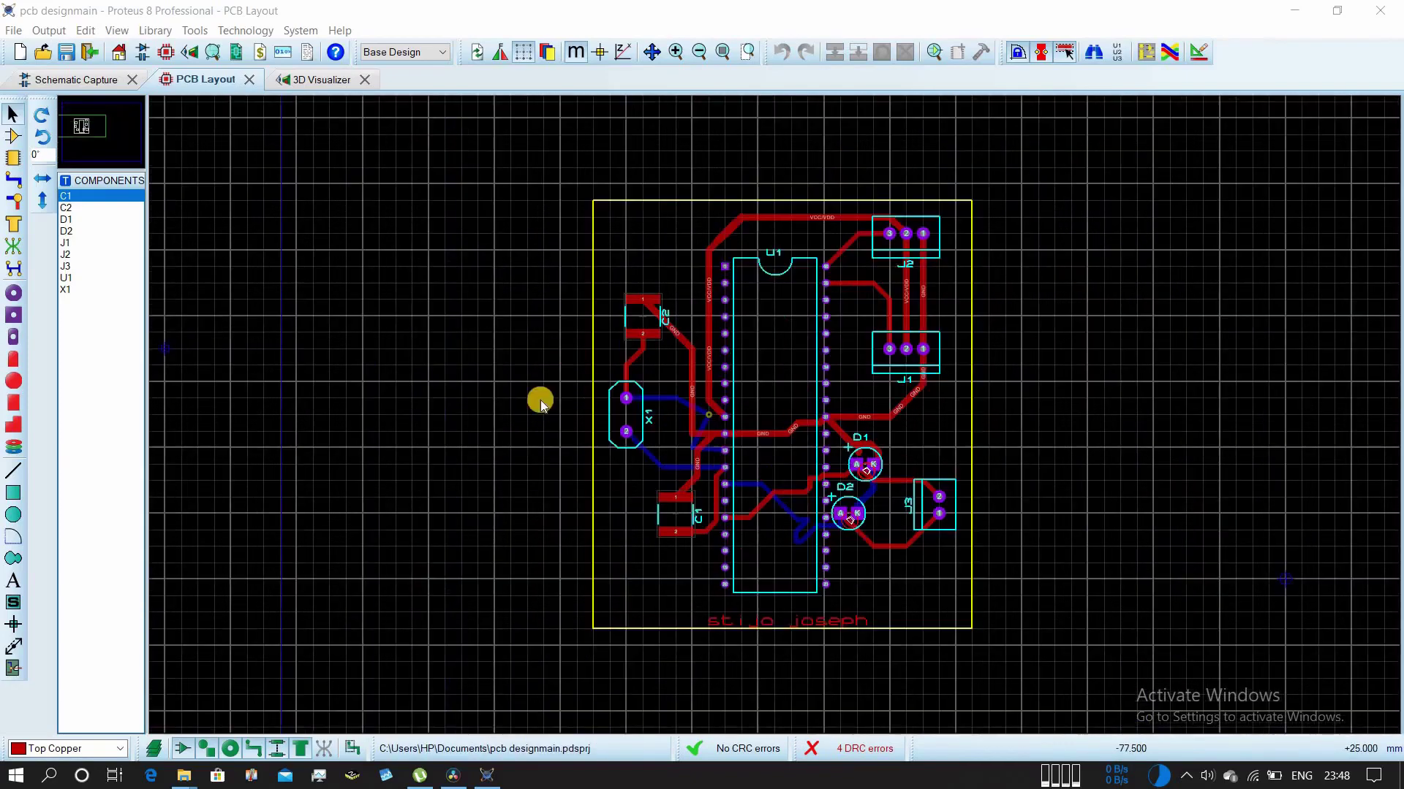
Switch through the Schematic Capture, PCB Layout and 3D Visualizer tabs.
{"action": "left_click", "coordinate": [74, 80]}
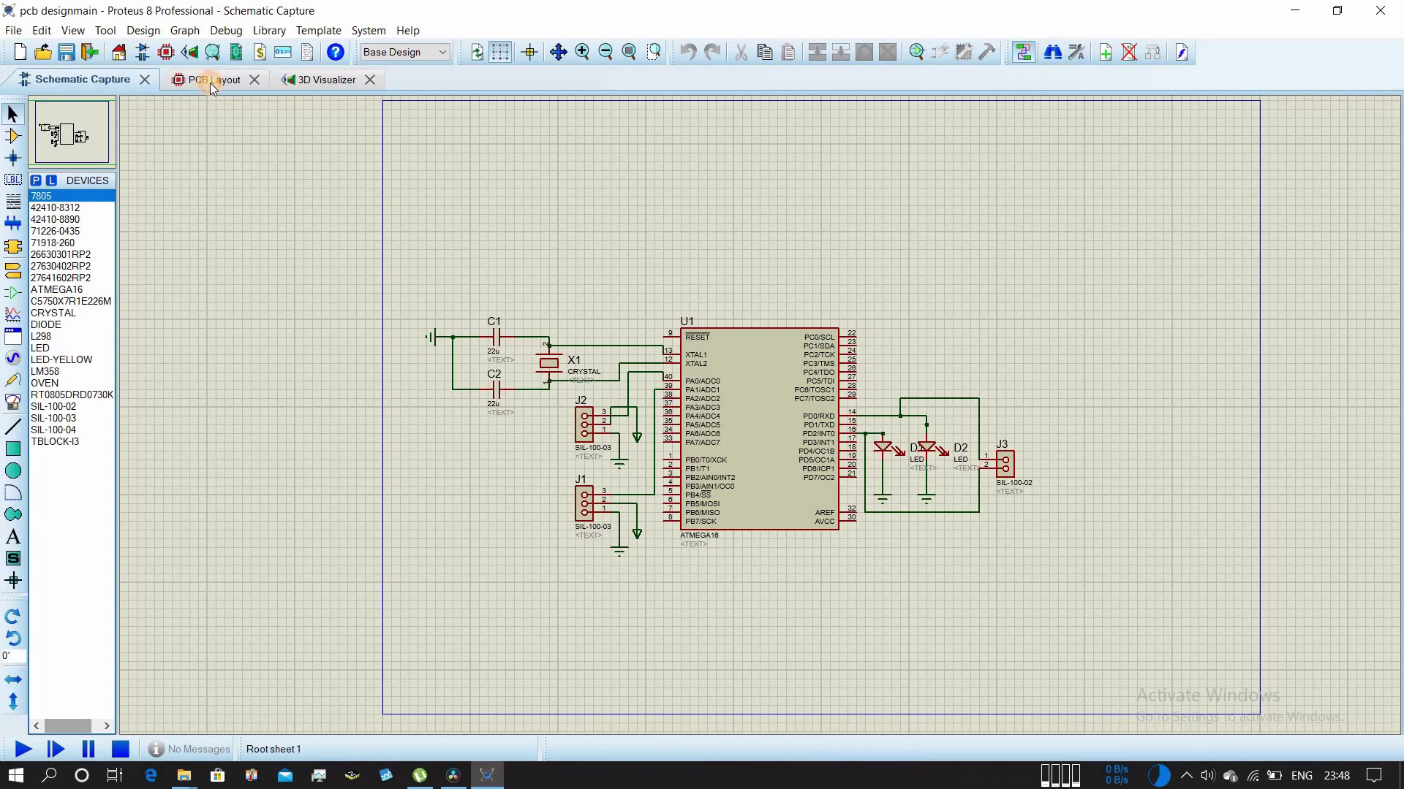
{"action": "left_click", "coordinate": [209, 82]}
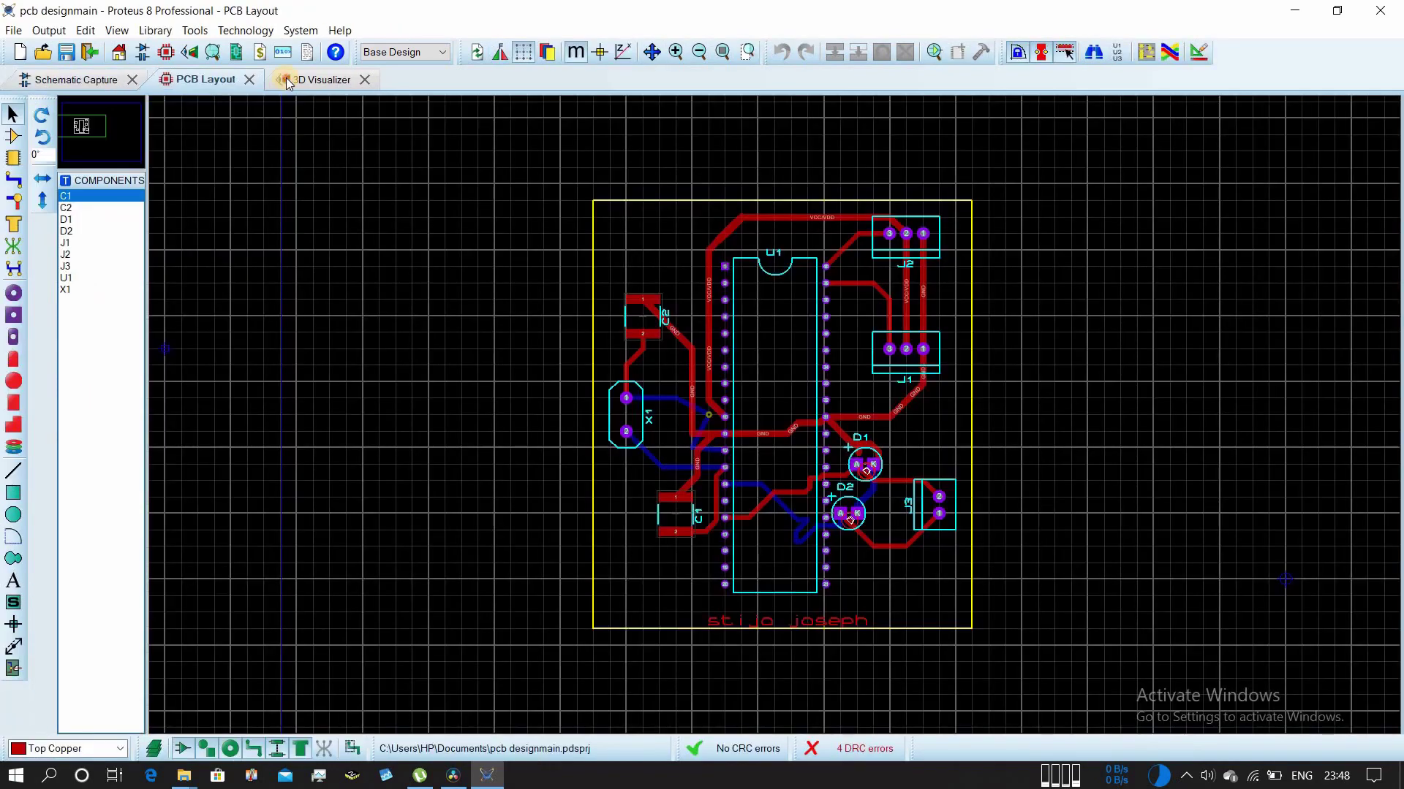
{"action": "left_click", "coordinate": [288, 83]}
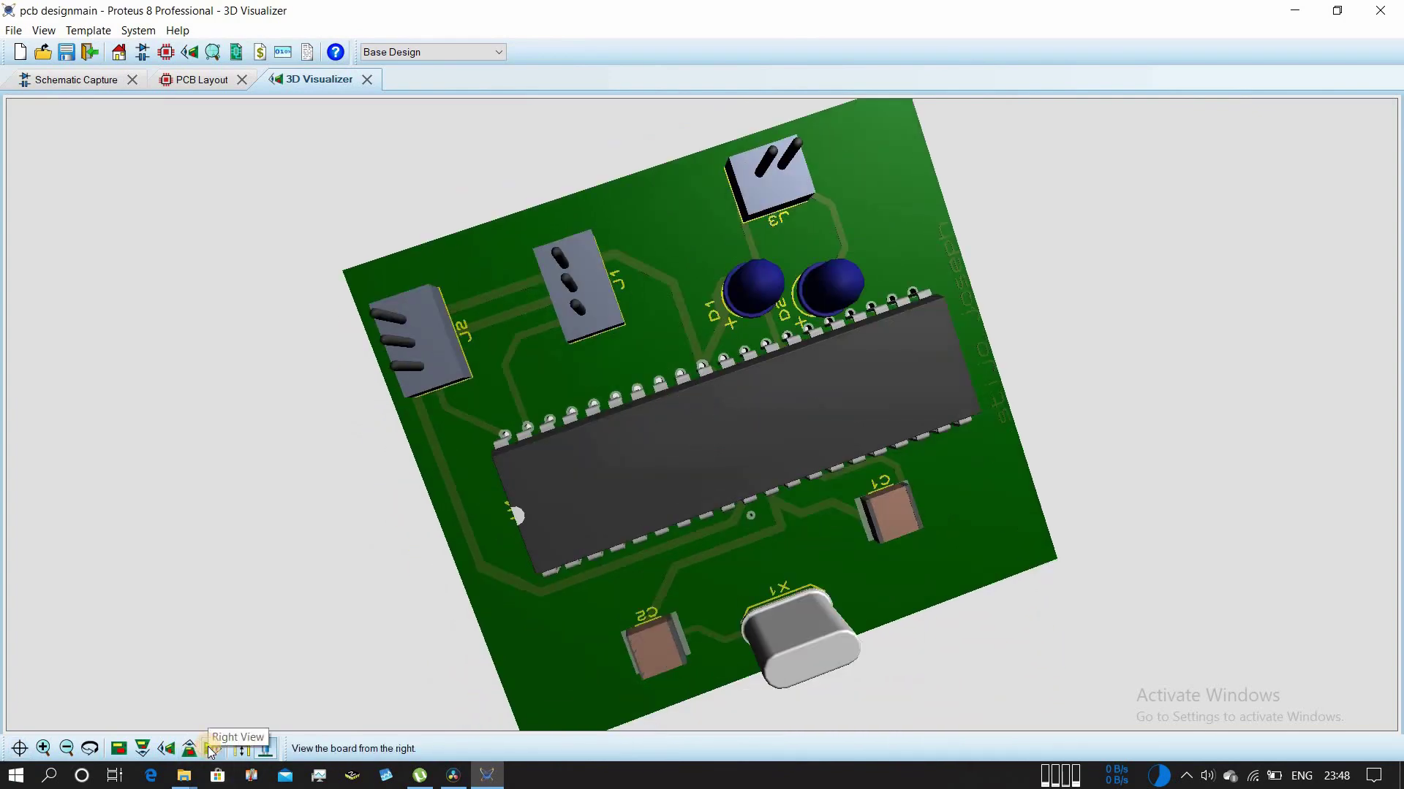
Show the 3D board from the right side, then orbit to an angled top-down view.
{"action": "left_click", "coordinate": [210, 751]}
{"action": "left_click_drag", "start_coordinate": [700, 413], "coordinate": [687, 432]}
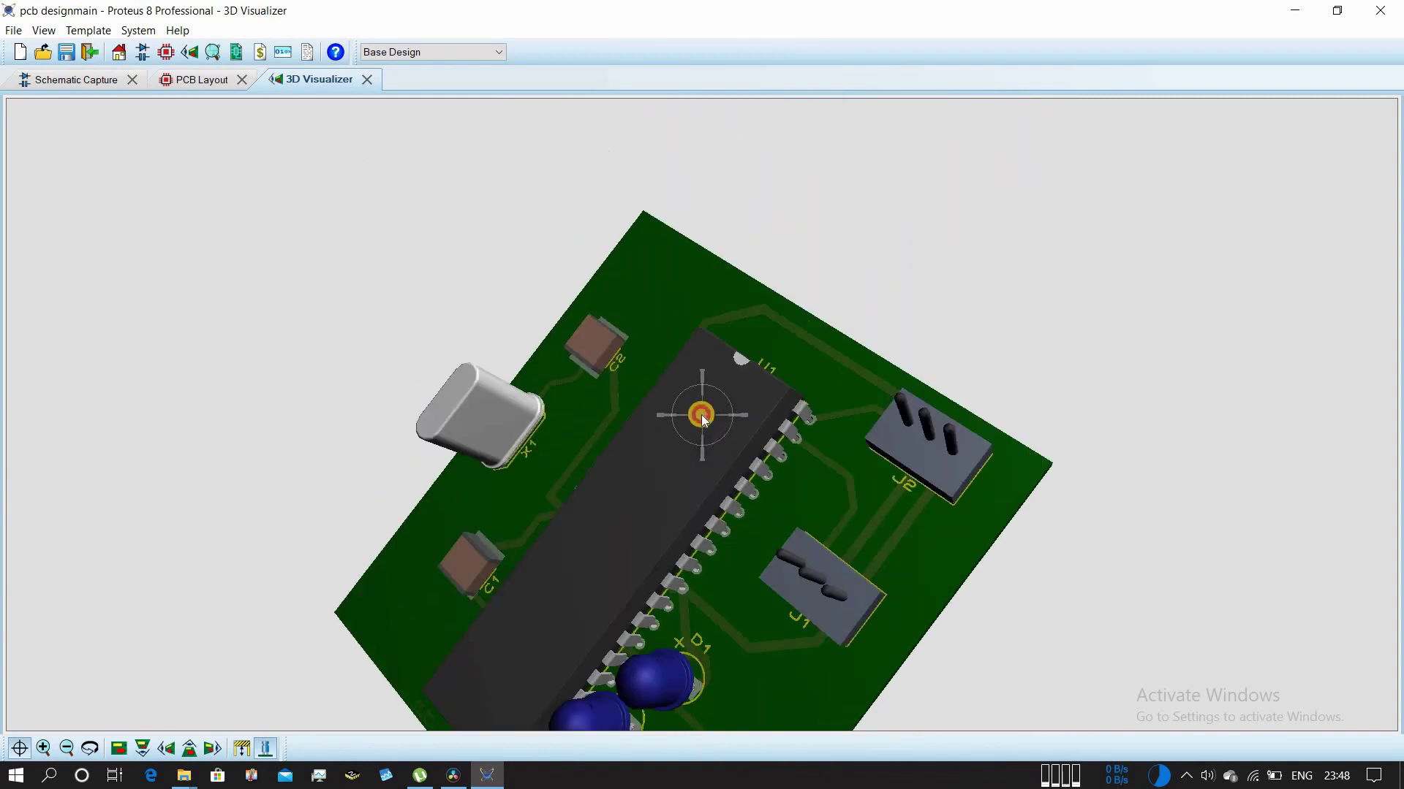